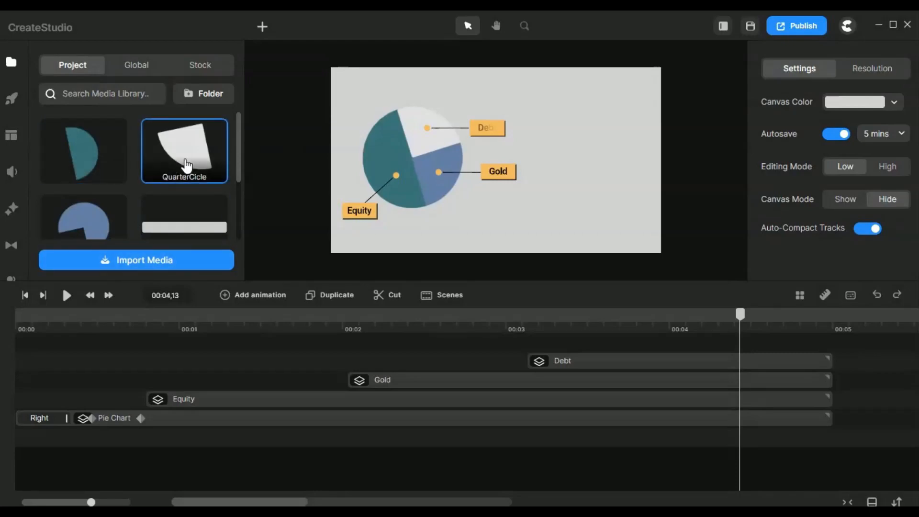
Examine the pie-slice and bar images in the project media and the connector line of the Debt callout on the canvas.
scroll(143, 178, "down", 1)
scroll(99, 216, "up", 1)
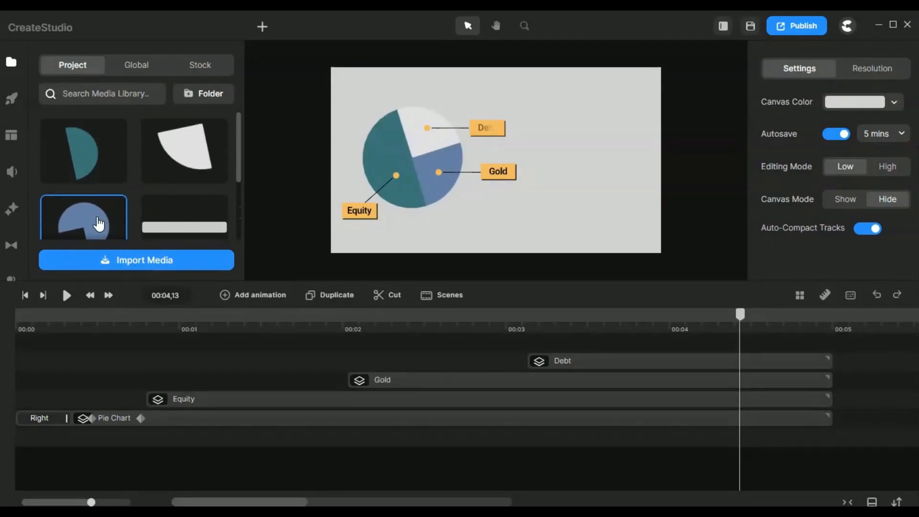
scroll(98, 222, "down", 1)
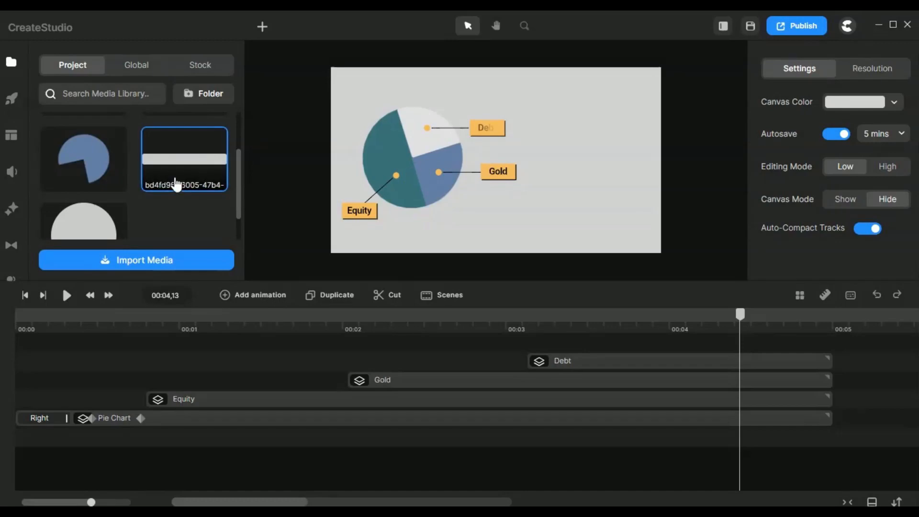
scroll(165, 211, "up", 1)
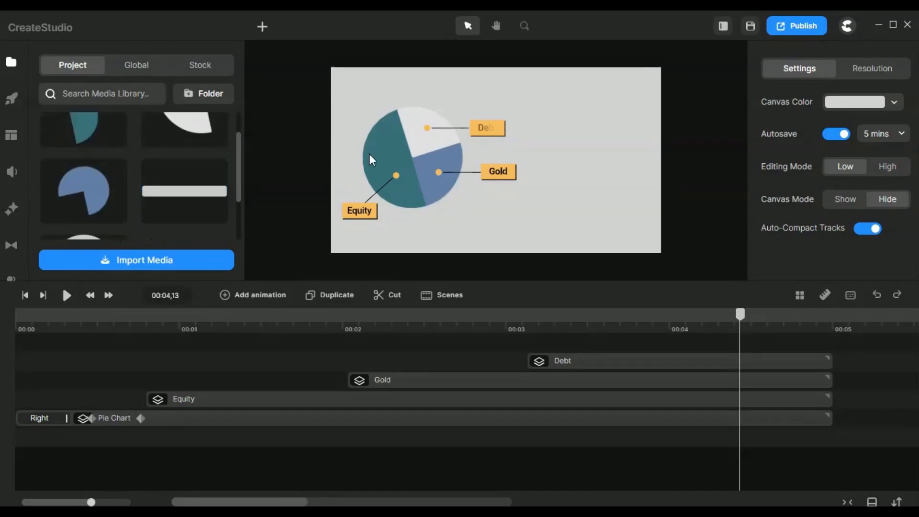
scroll(446, 129, "up", 5)
scroll(466, 173, "down", 3)
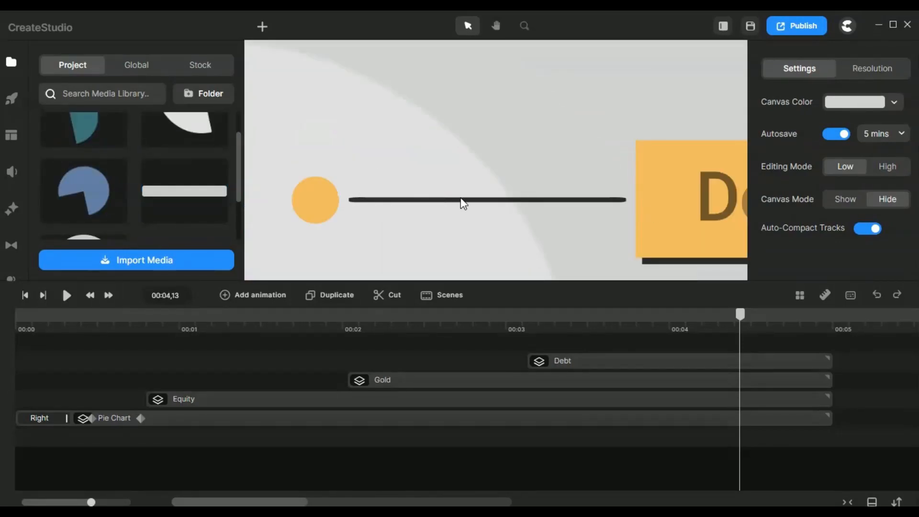
left_click(526, 28)
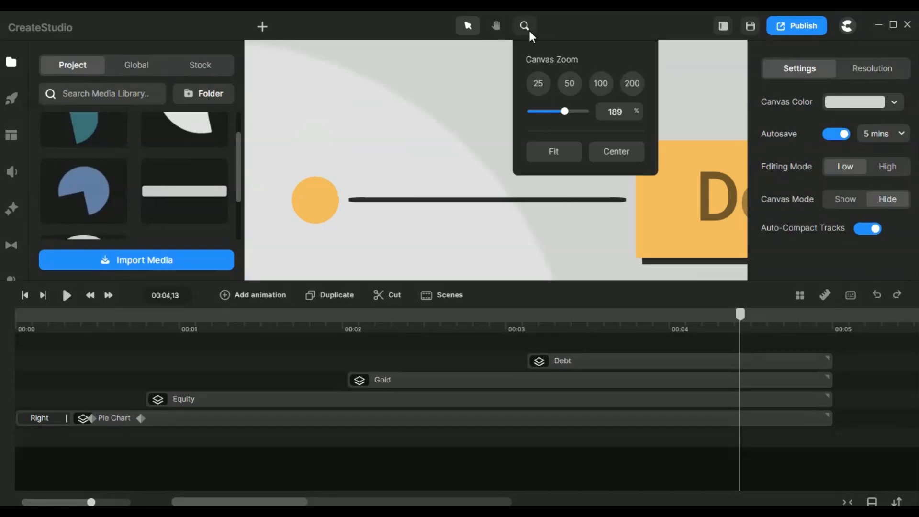
left_click(556, 152)
left_click(271, 199)
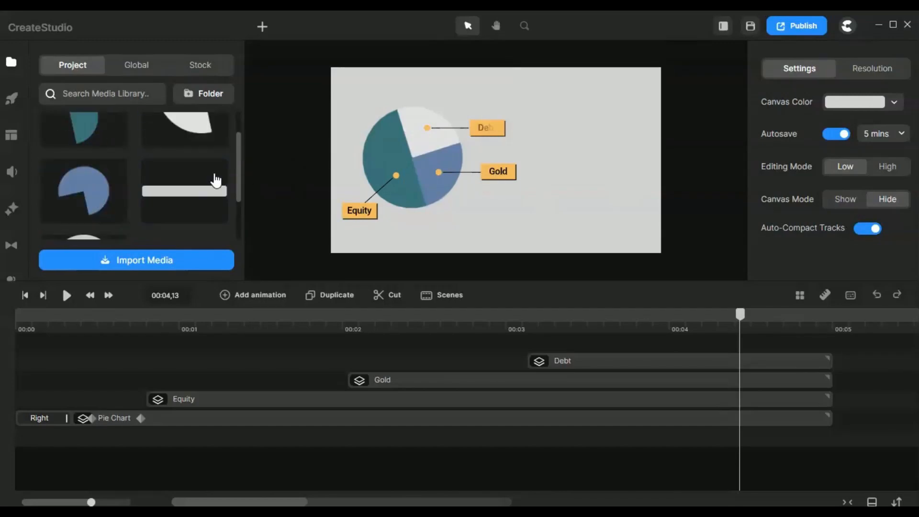
Examine the circle image in the project media and the matching dot of the Gold callout, and refit the canvas.
scroll(213, 182, "down", 2)
scroll(441, 180, "up", 10)
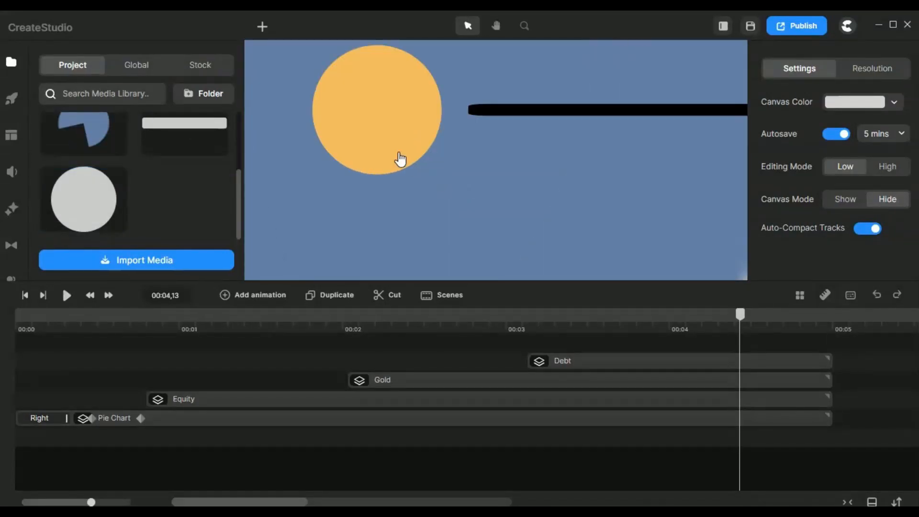
scroll(397, 153, "down", 4)
left_click(524, 26)
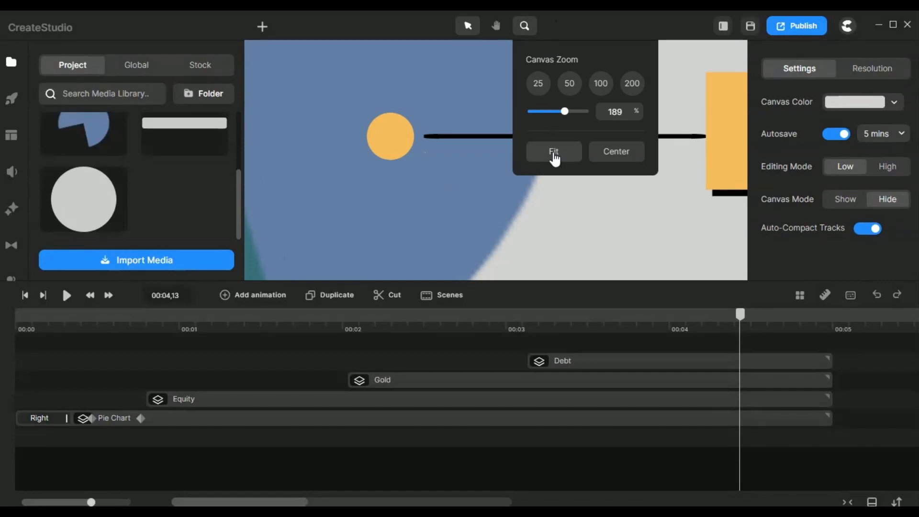
left_click(552, 151)
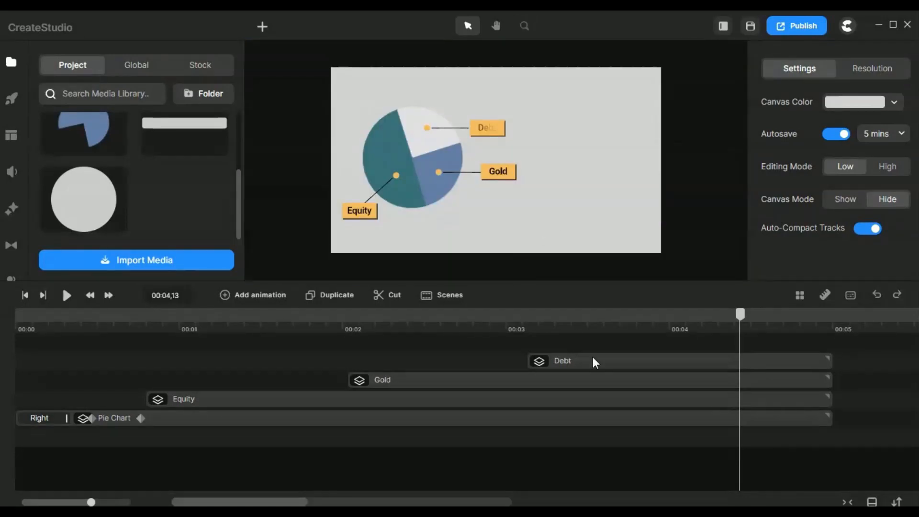
Open the Pie Chart group, inspect its QuarterCicle, Half Circle and 3-4 Circle layers, and return to the main timeline.
left_click(416, 183)
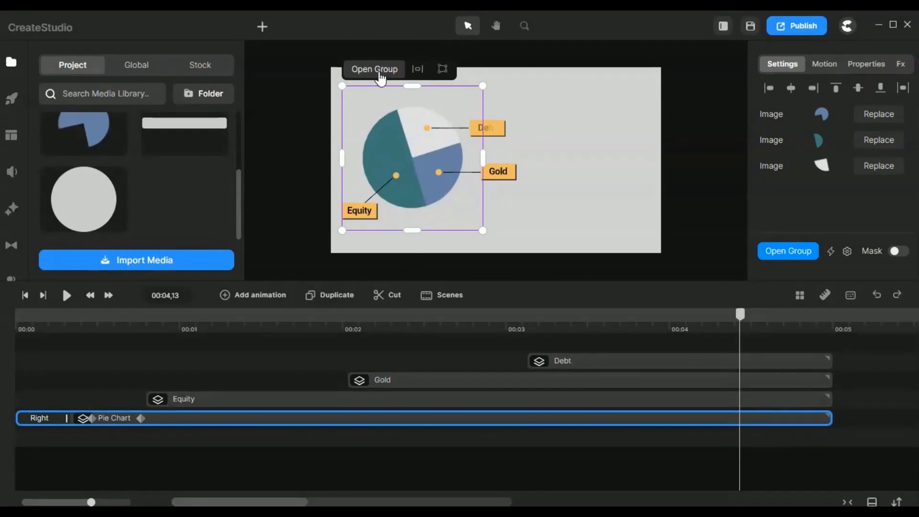
left_click(378, 70)
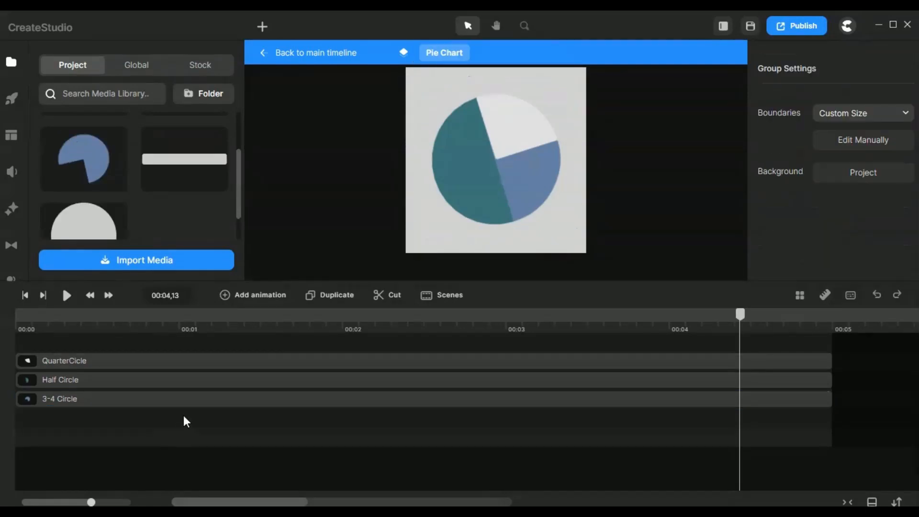
left_click(197, 400)
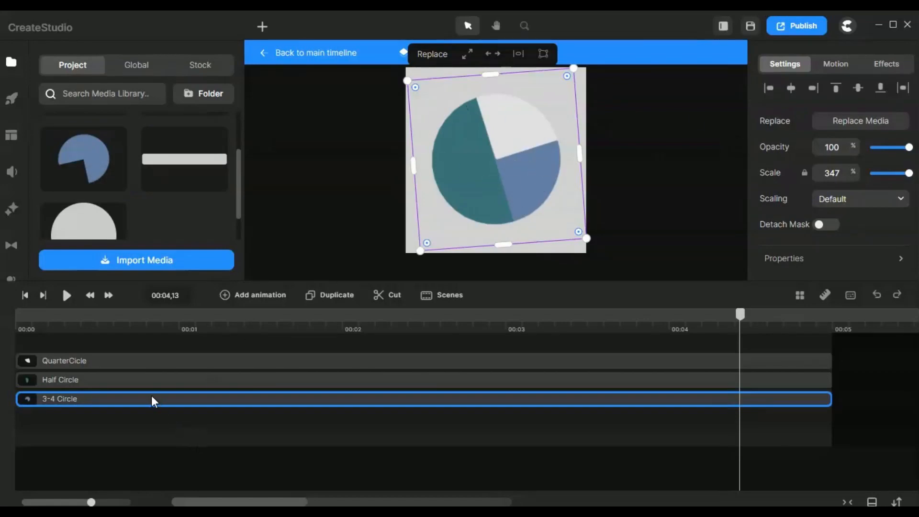
left_click(146, 381)
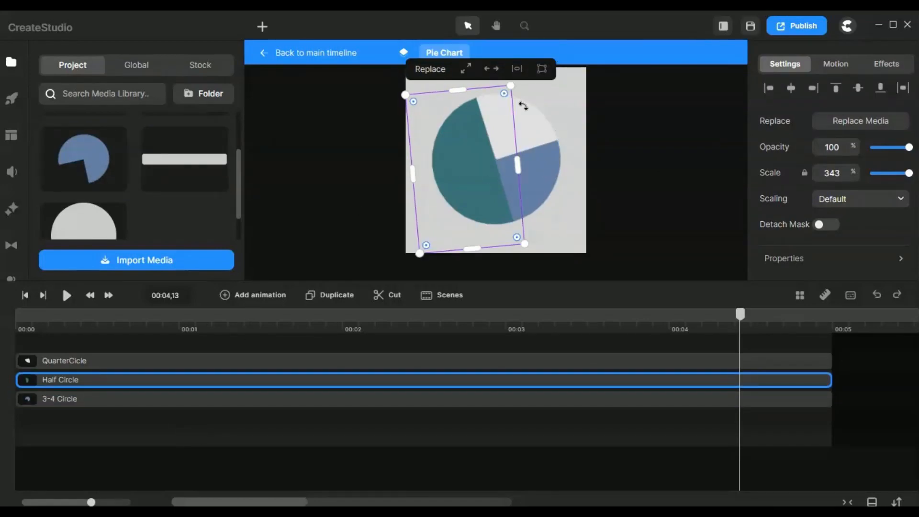
left_click(532, 122)
left_click(614, 148)
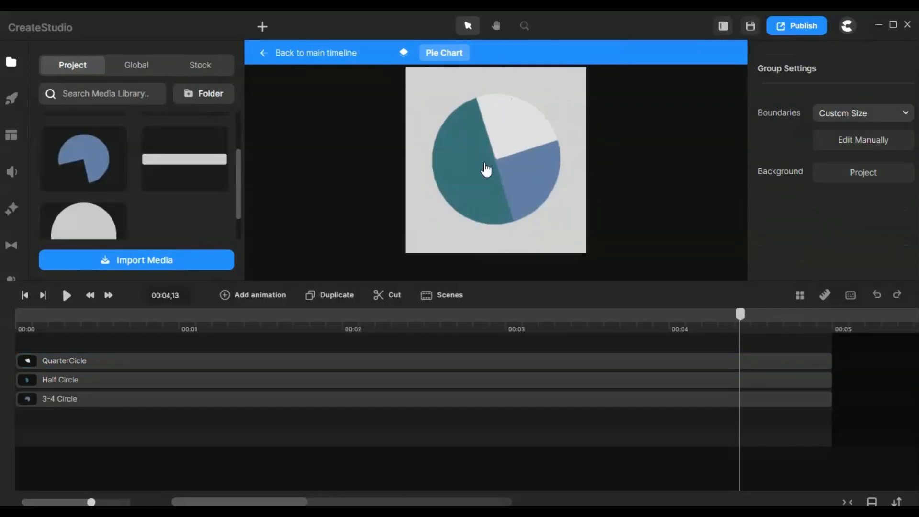
left_click_drag(632, 422, 550, 351)
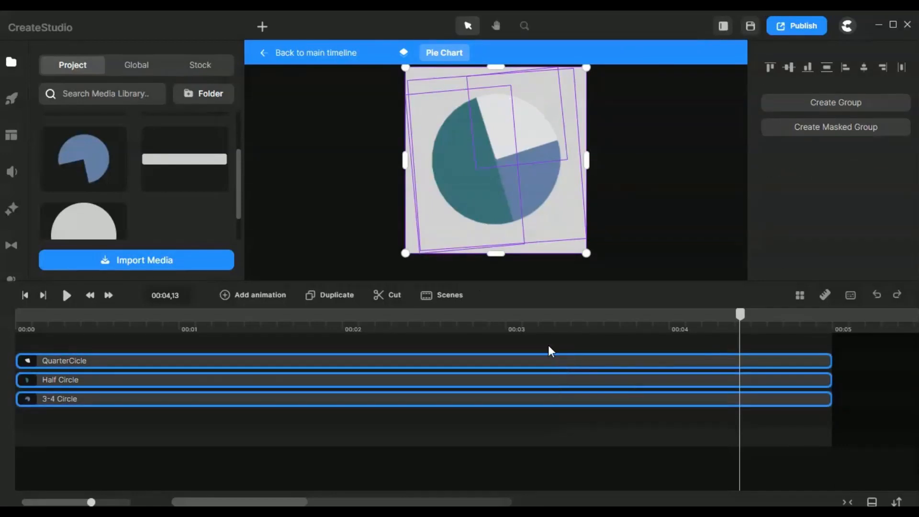
left_click(330, 62)
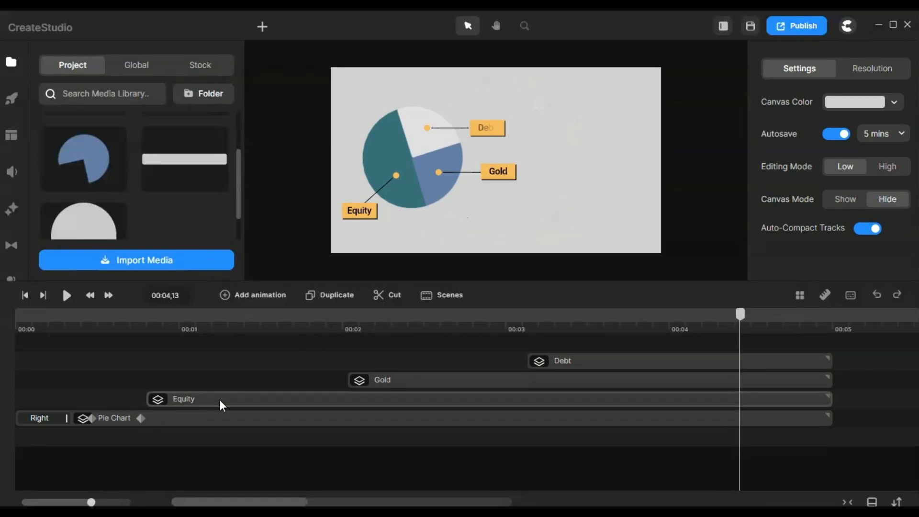
Open the Equity group and inspect its dot and connector line at 00:02,17.
left_click(275, 401)
scroll(352, 178, "up", 5)
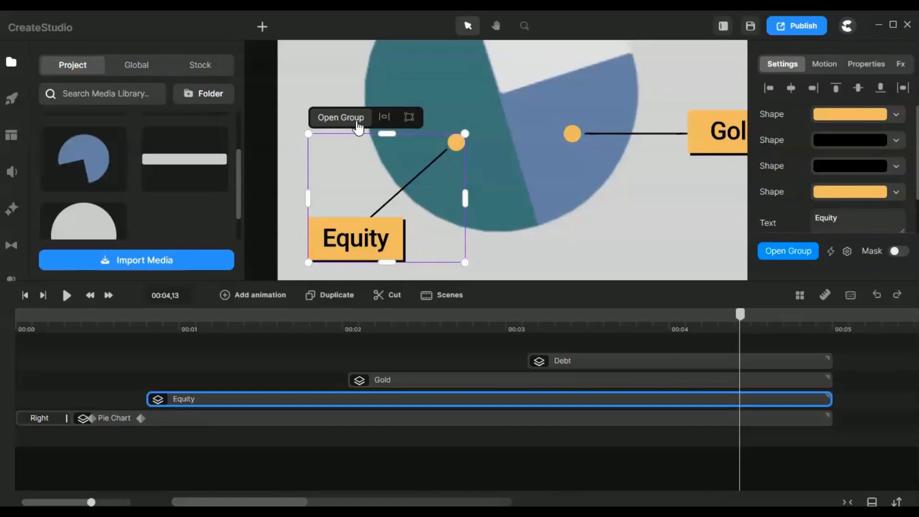
left_click(359, 128)
left_click(435, 324)
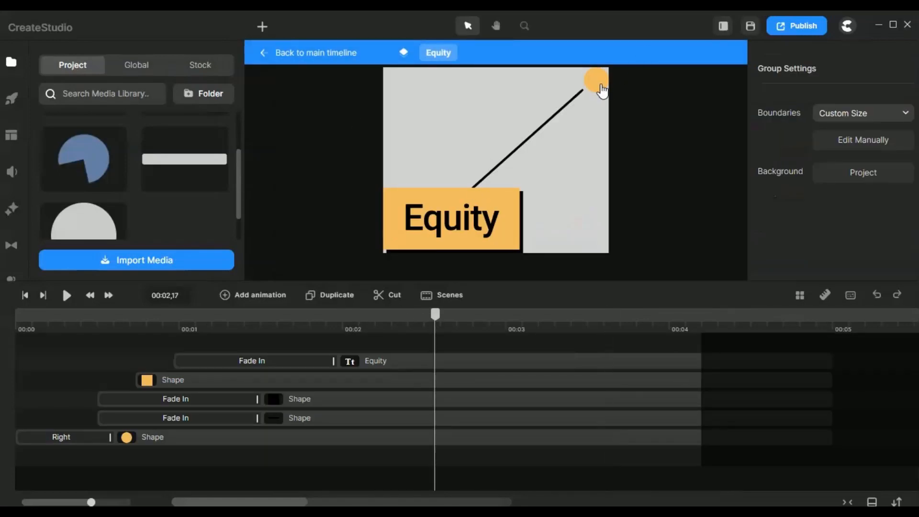
left_click(519, 157)
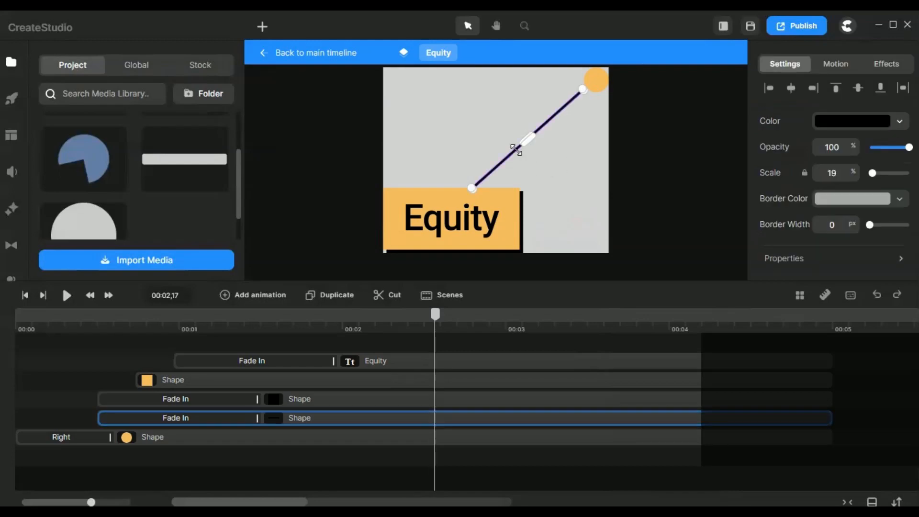
left_click(591, 162)
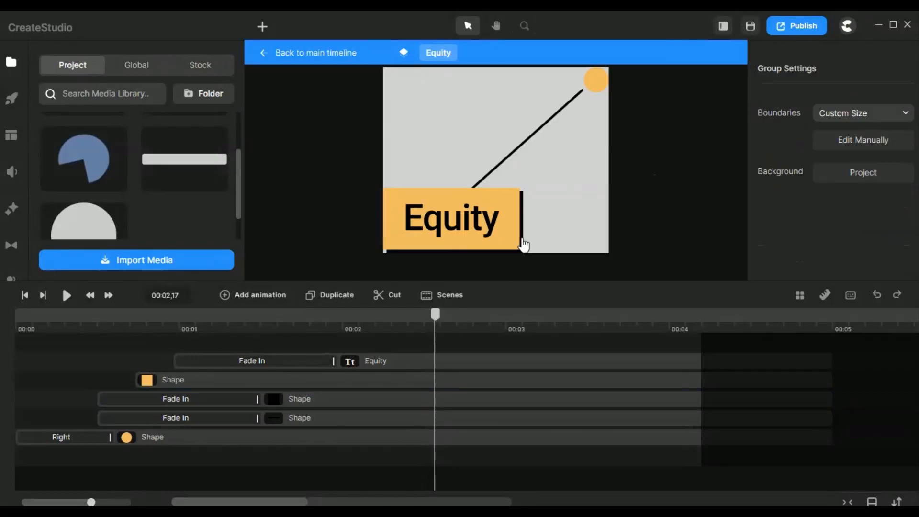
Inspect the black shadow rectangle, orange rectangle and text layer that form the Equity label, and refit the canvas.
left_click(523, 242)
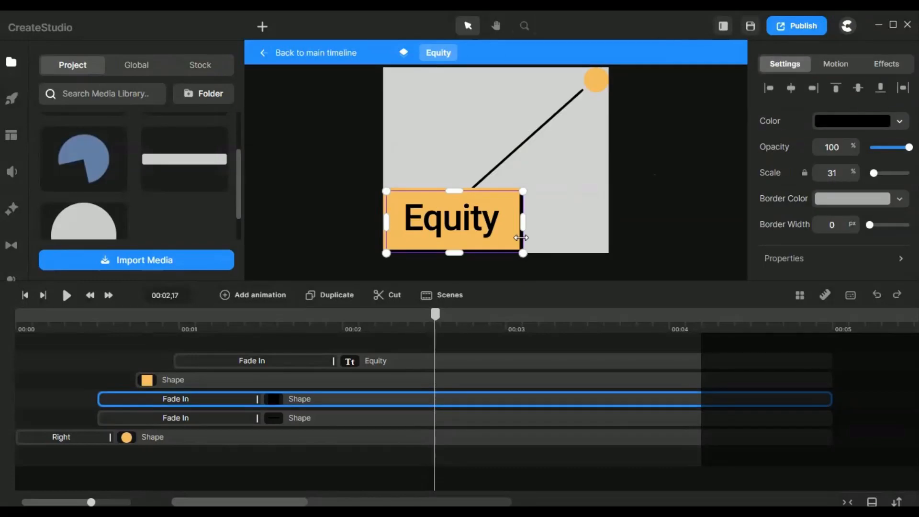
scroll(519, 236, "up", 5)
left_click(457, 166)
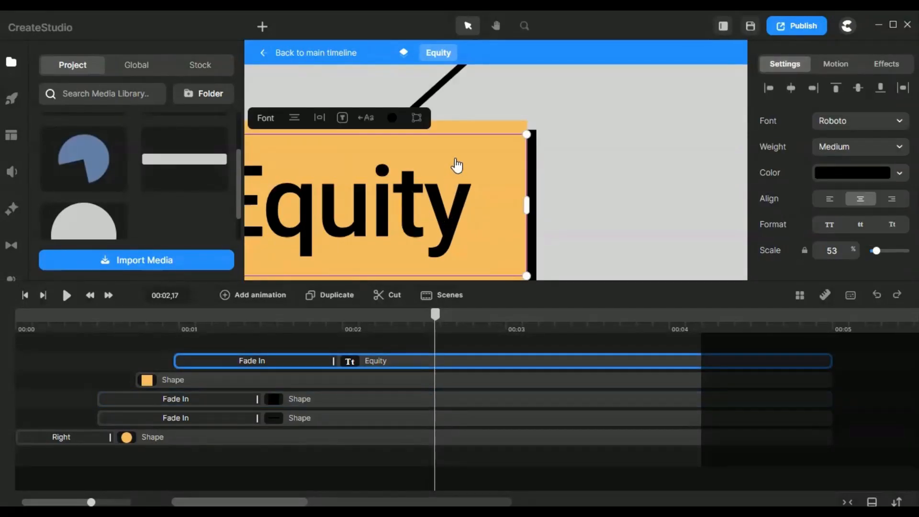
left_click(488, 123)
left_click(497, 138)
scroll(497, 138, "down", 5)
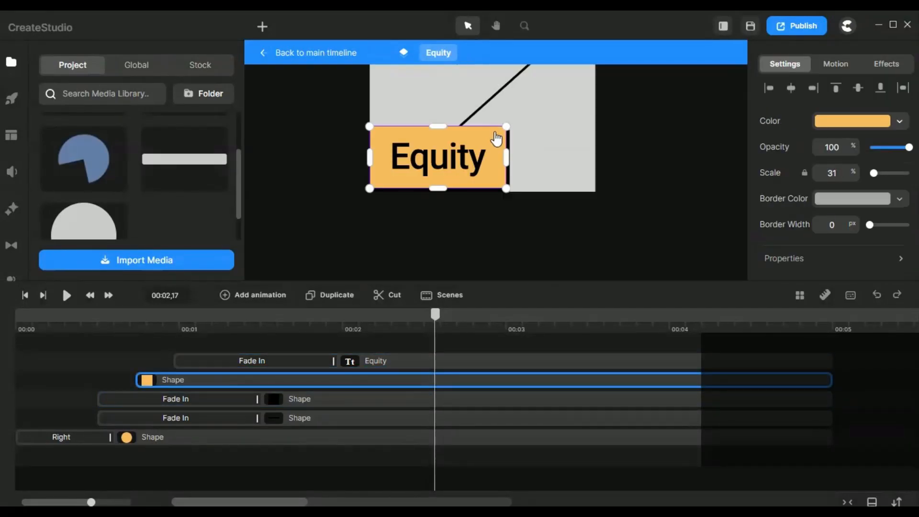
left_click(450, 173)
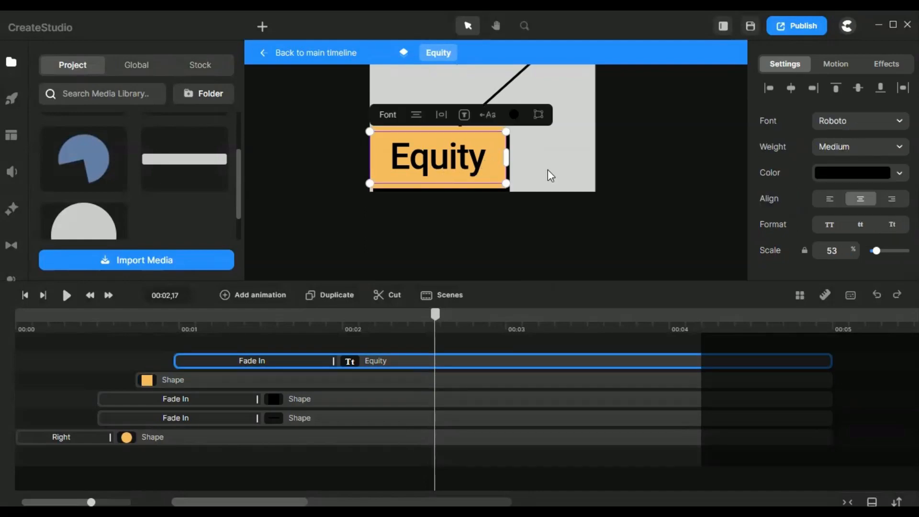
left_click(545, 158)
scroll(543, 141, "down", 5)
left_click(521, 25)
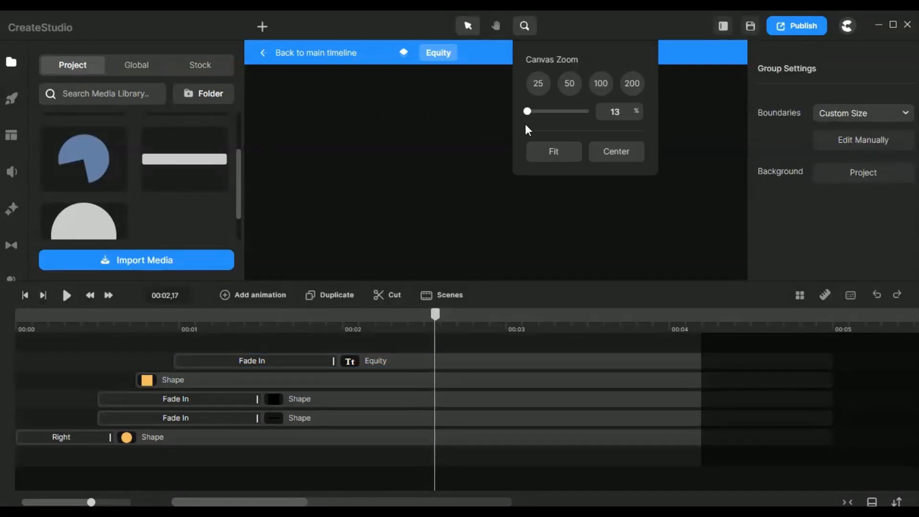
left_click(554, 151)
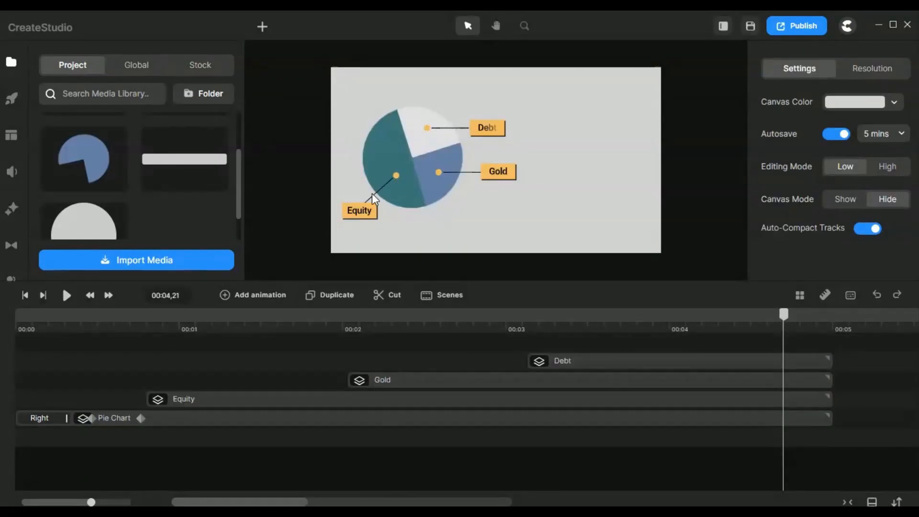
Examine the assembled Equity callout over the pie chart on the main timeline and refit the canvas.
scroll(372, 193, "up", 4)
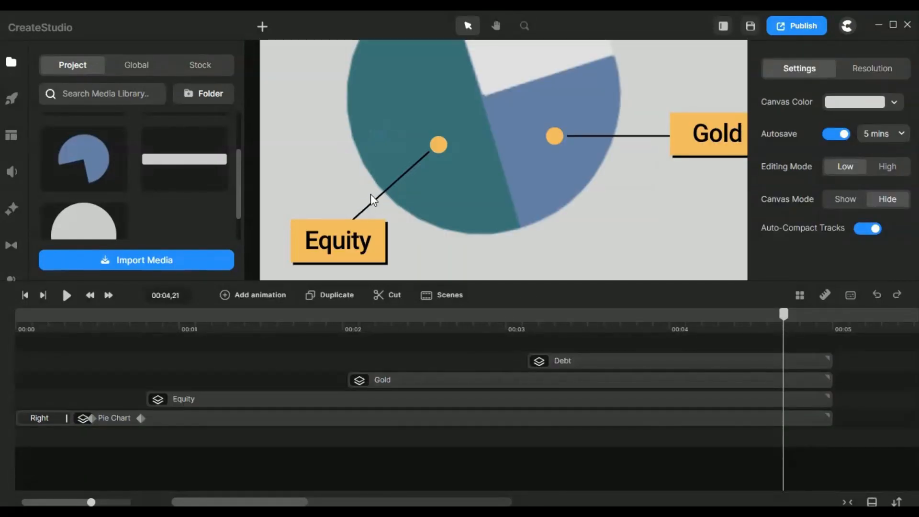
scroll(372, 197, "down", 5)
left_click(523, 26)
left_click(553, 152)
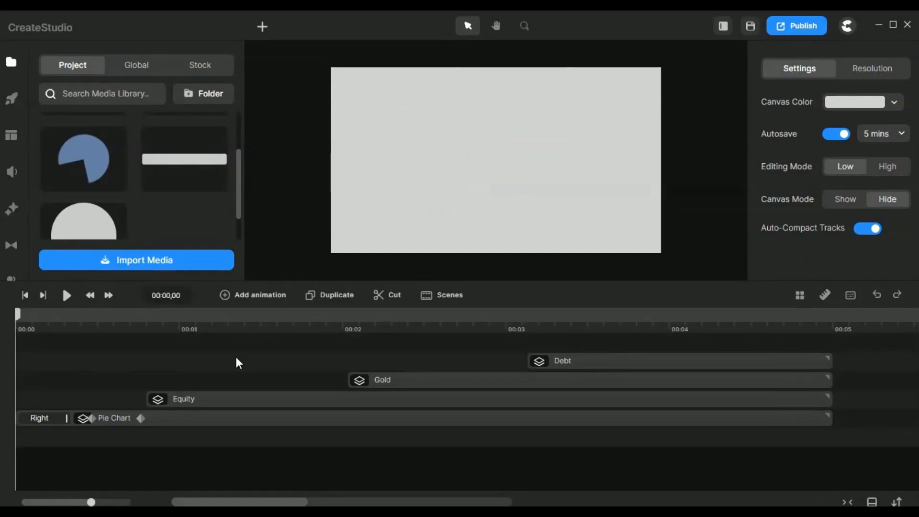
Scrub through the opening of the animation and inspect the Pie Chart group's Right entrance motion and its existing keyframes.
left_click(26, 325)
left_click_drag(26, 326, 239, 335)
left_click(57, 420)
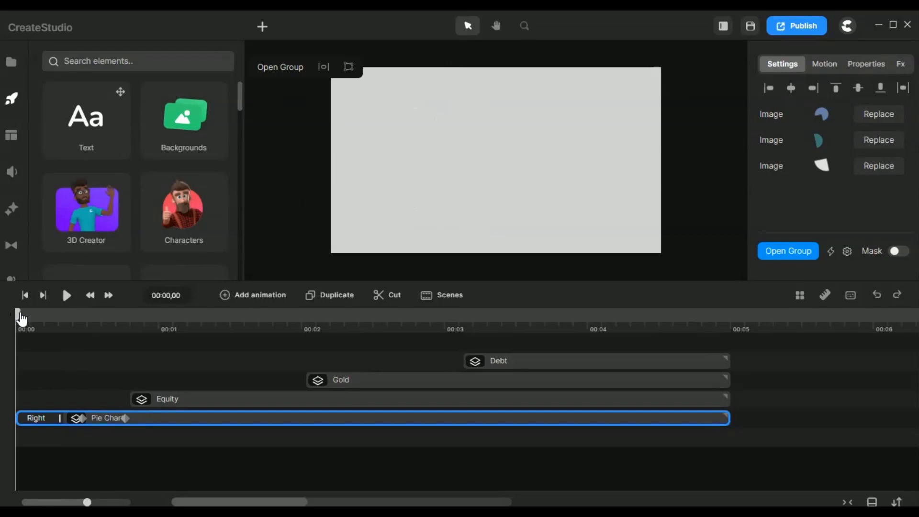
left_click_drag(20, 315, 117, 327)
left_click(123, 420)
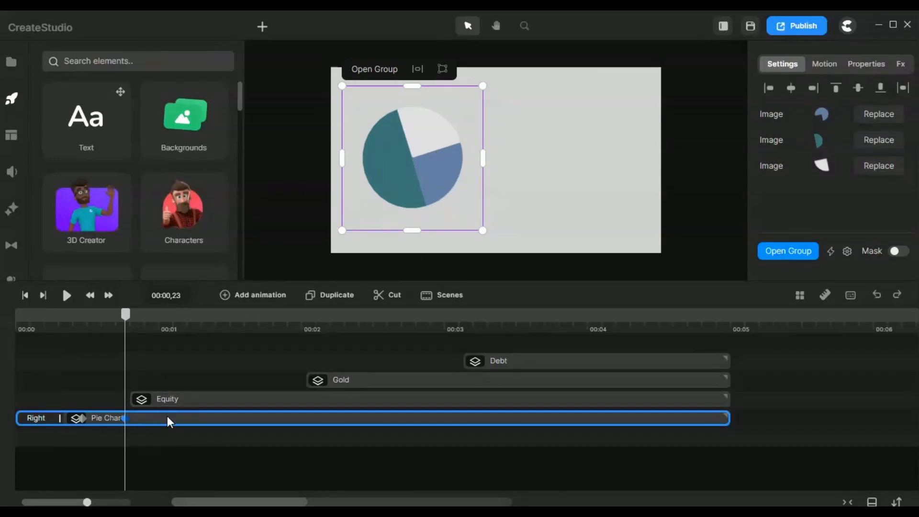
Add a keyframe animation to the Pie Chart group starting at 00:01,00.
key("shift+Right")
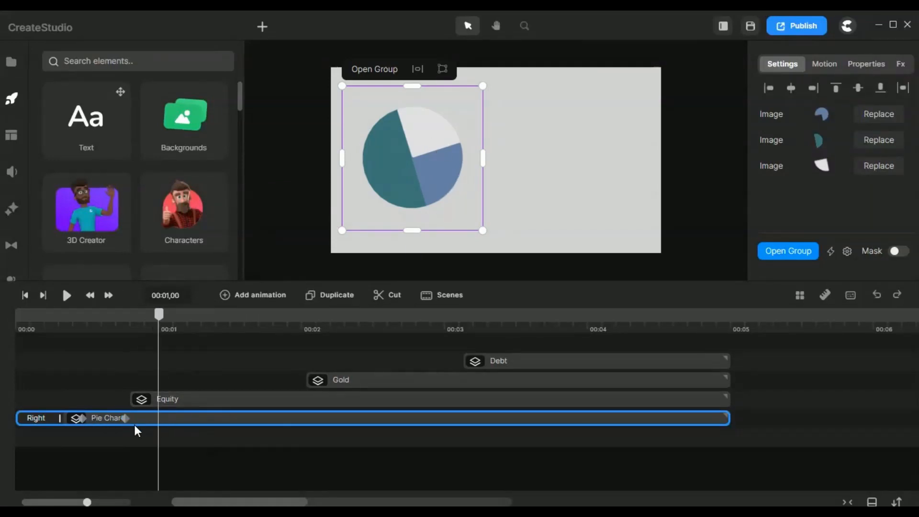
right_click(188, 420)
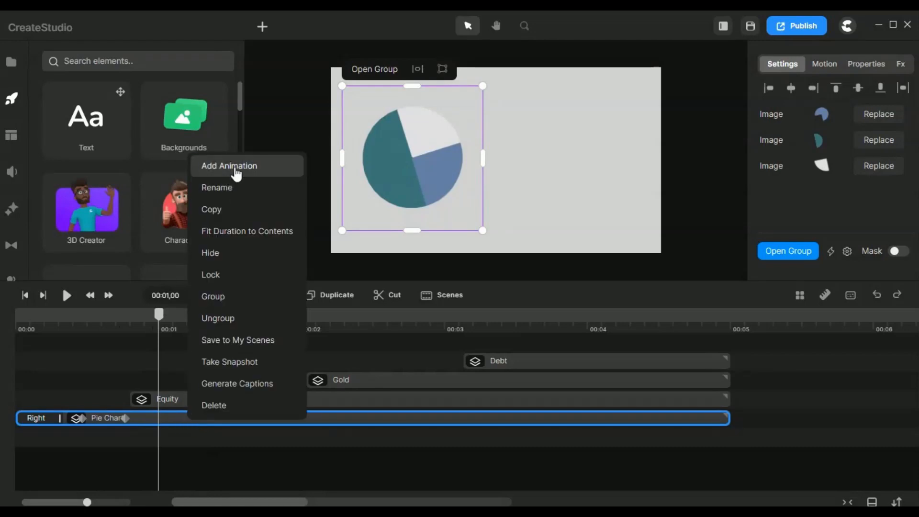
left_click(318, 136)
left_click(231, 418)
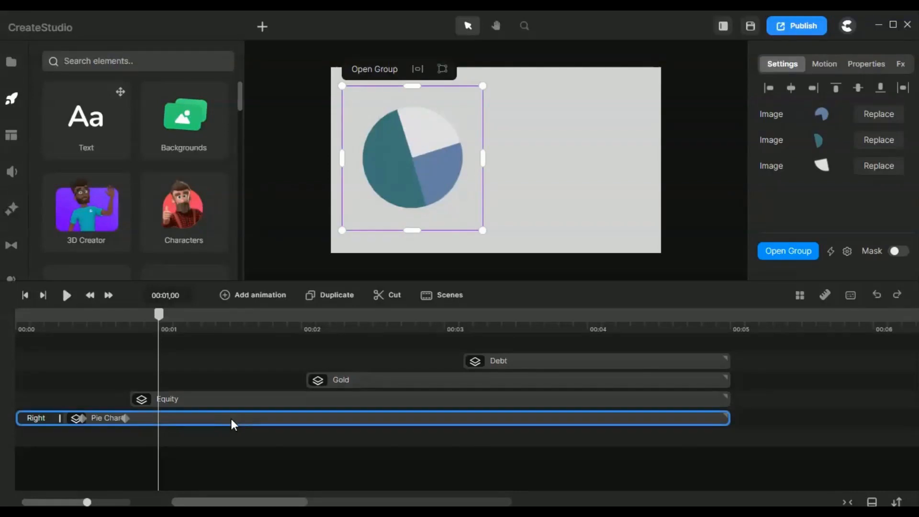
left_click(259, 301)
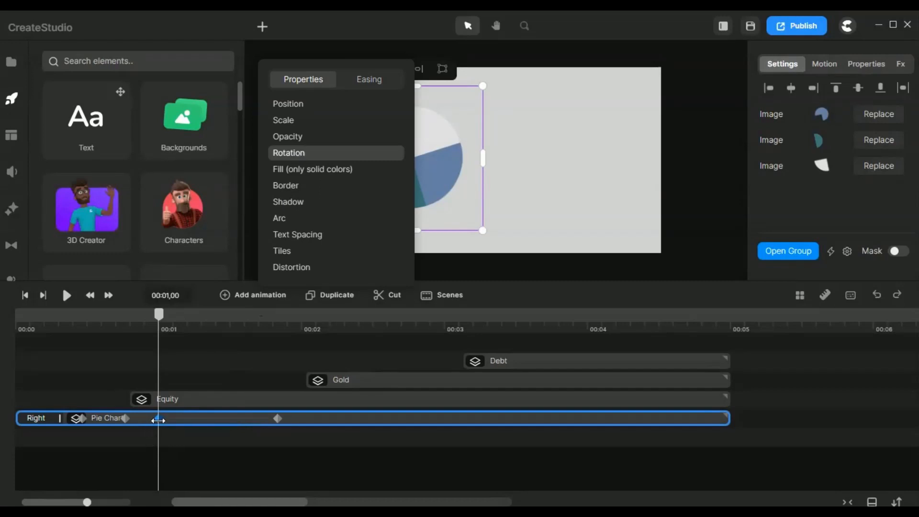
left_click(219, 352)
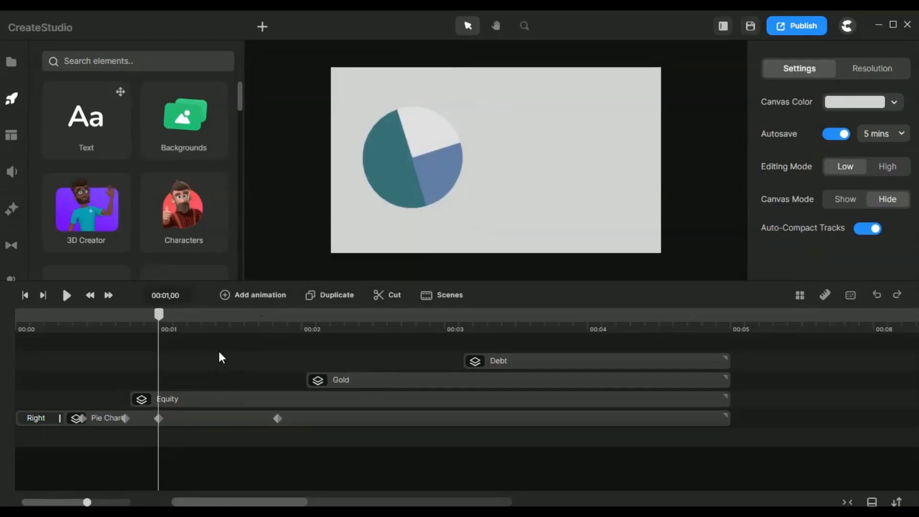
Rotate the Pie Chart group slightly clockwise at its 00:01,25 keyframe until the teal slice's edge is about vertical, and scrub through the rotation.
left_click(156, 418)
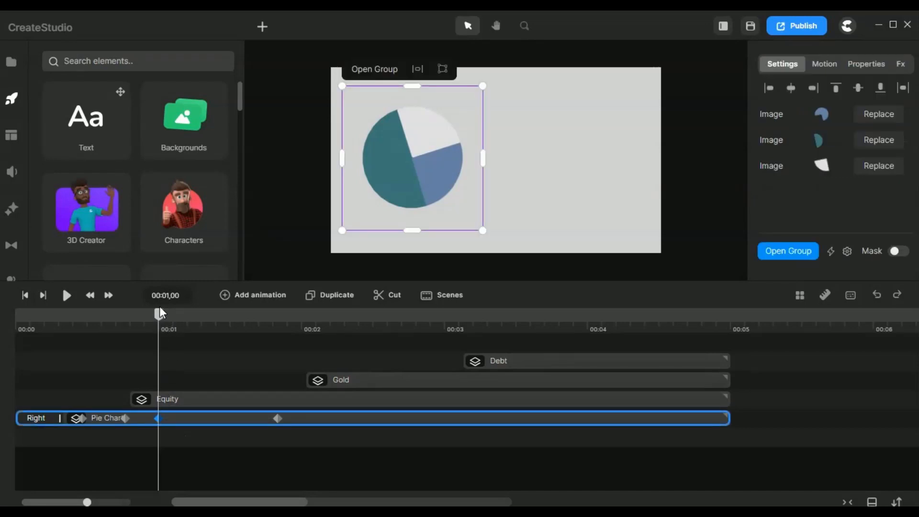
left_click_drag(171, 330, 274, 330)
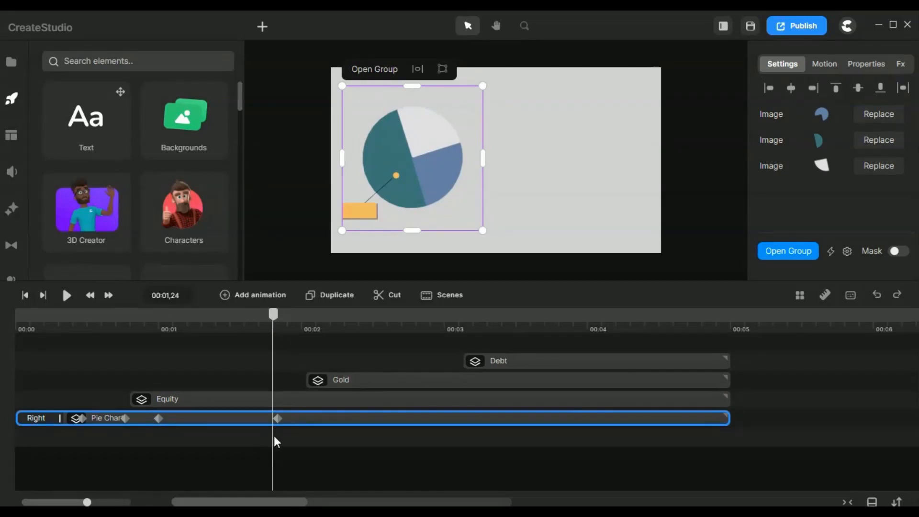
left_click(278, 413)
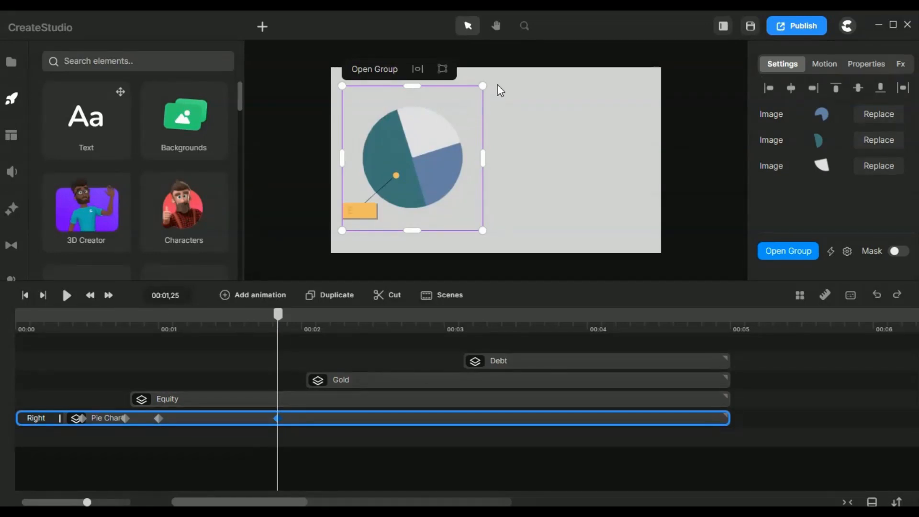
left_click_drag(489, 78, 478, 188)
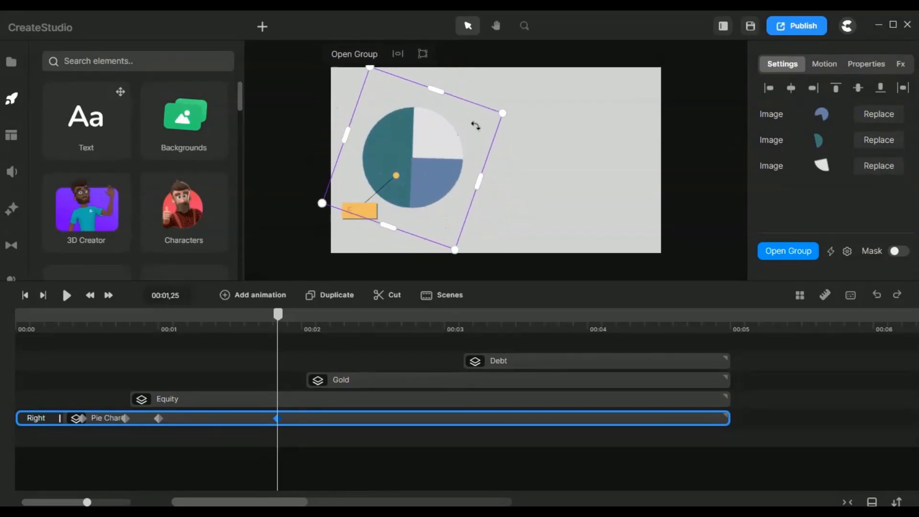
left_click(222, 359)
left_click_drag(143, 318, 262, 314)
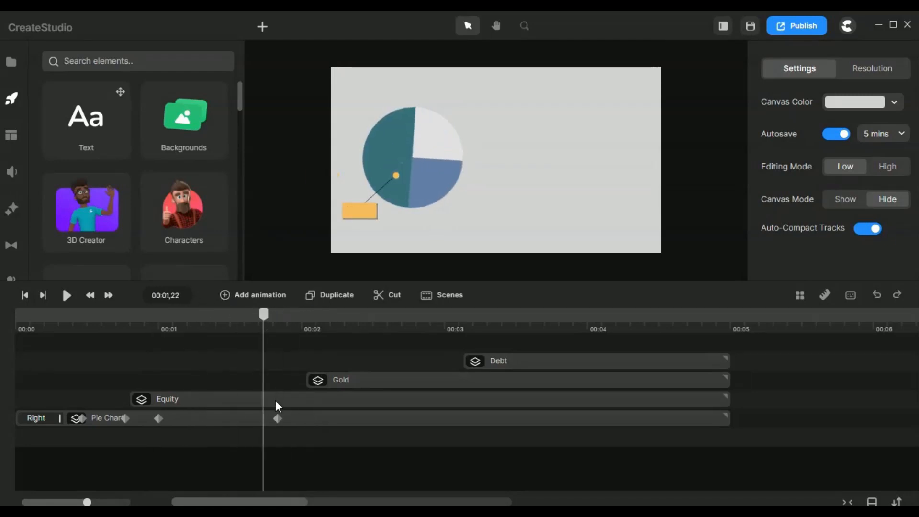
Delete the Pie Chart group's keyframe animation between 00:01,00 and 00:01,25.
left_click(277, 418)
left_click(281, 421)
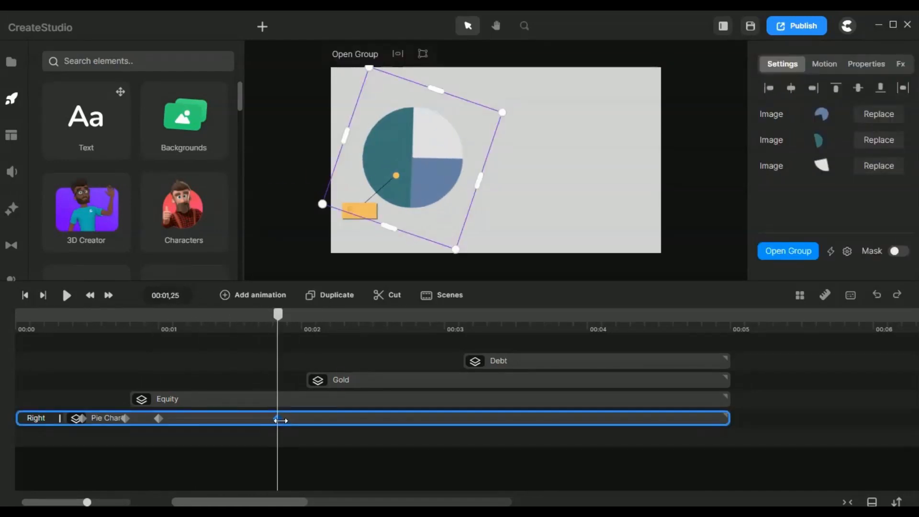
right_click(278, 419)
left_click(323, 405)
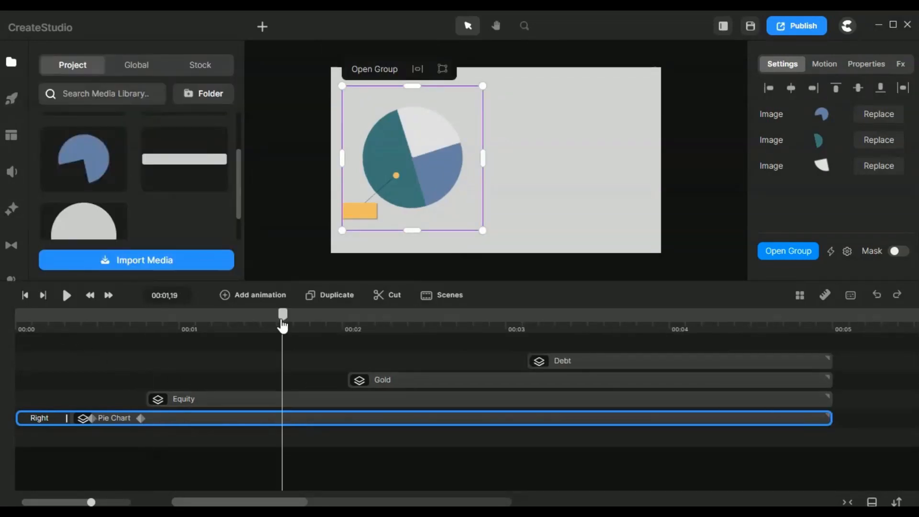
Open the Equity group and inspect the orange circle layer's Right entrance animation by scrubbing through its opening.
left_click(300, 401)
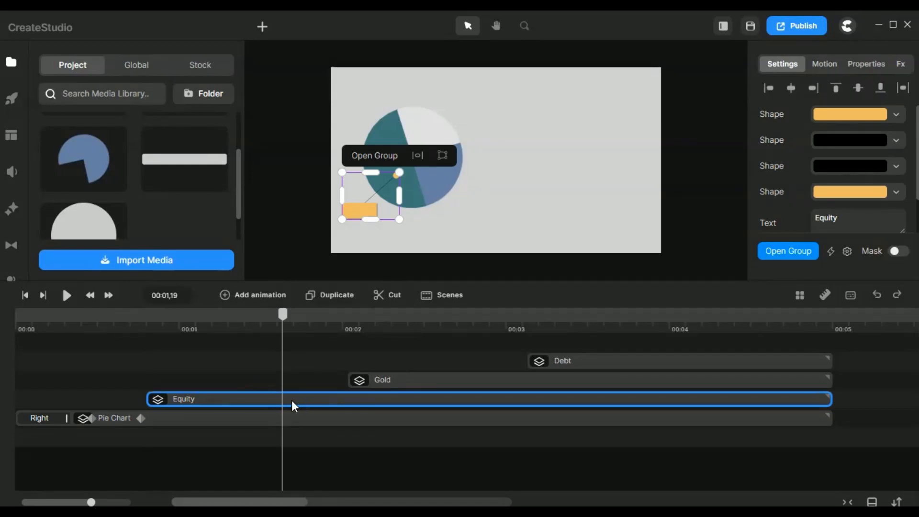
left_click(375, 155)
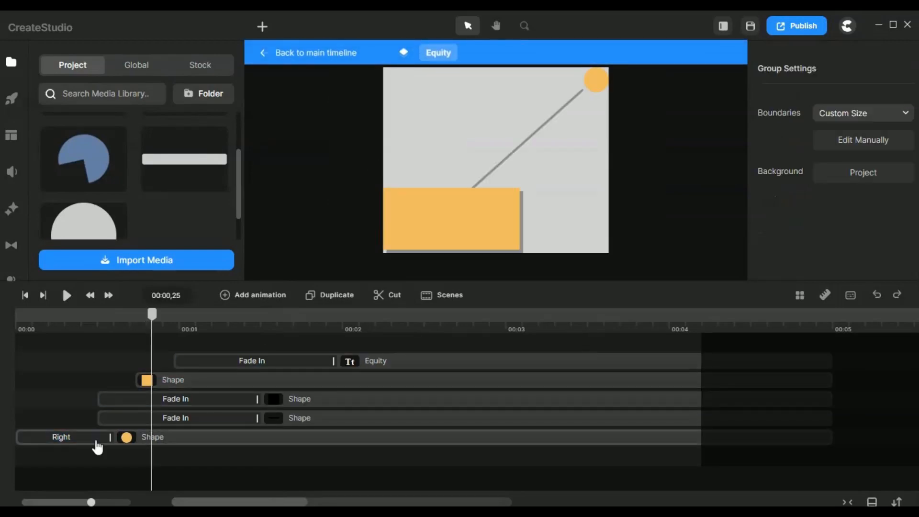
left_click(103, 328)
mouse_move(84, 330)
left_mouse_down()
mouse_move(20, 324)
mouse_move(172, 339)
mouse_move(148, 332)
mouse_move(474, 332)
mouse_move(98, 330)
left_mouse_up()
left_click_drag(29, 355, 88, 338)
left_click(166, 441)
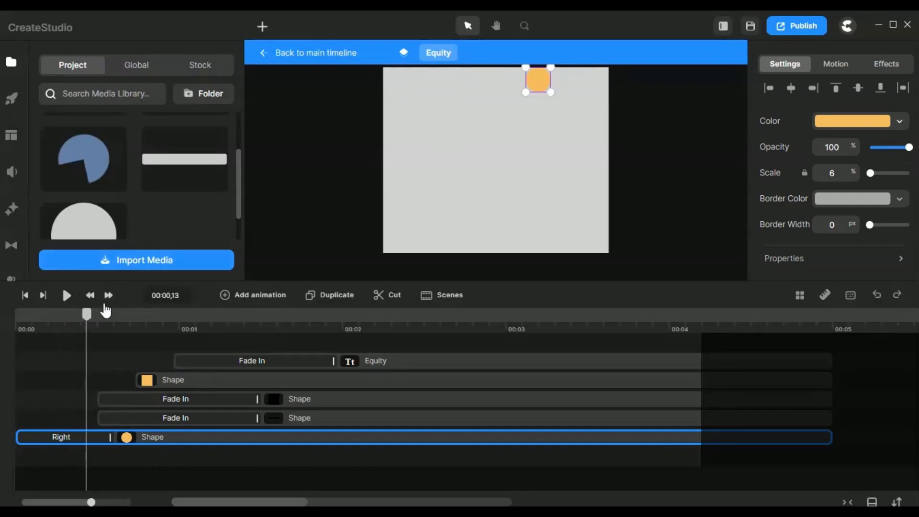
Move the playhead to 00:01,08 and examine the black connector line and its Fade In animation.
left_click_drag(85, 336, 223, 338)
left_click(329, 416)
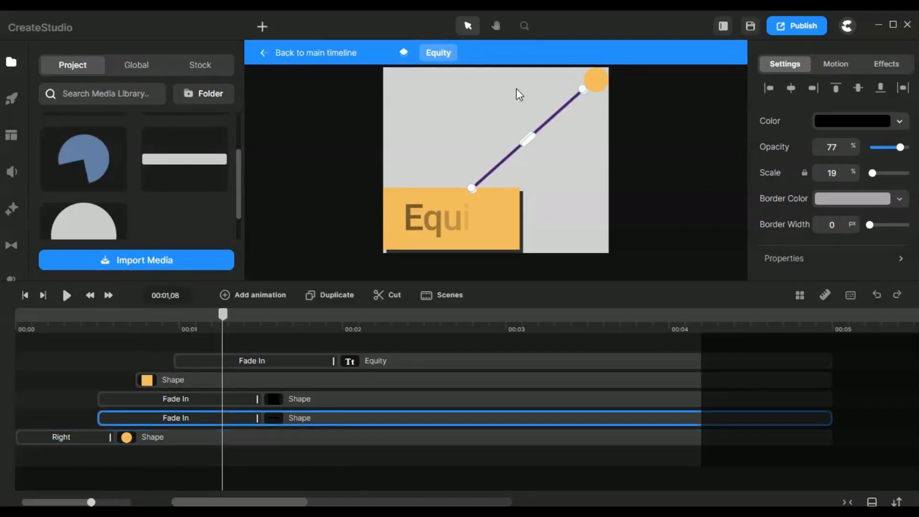
left_click(579, 138)
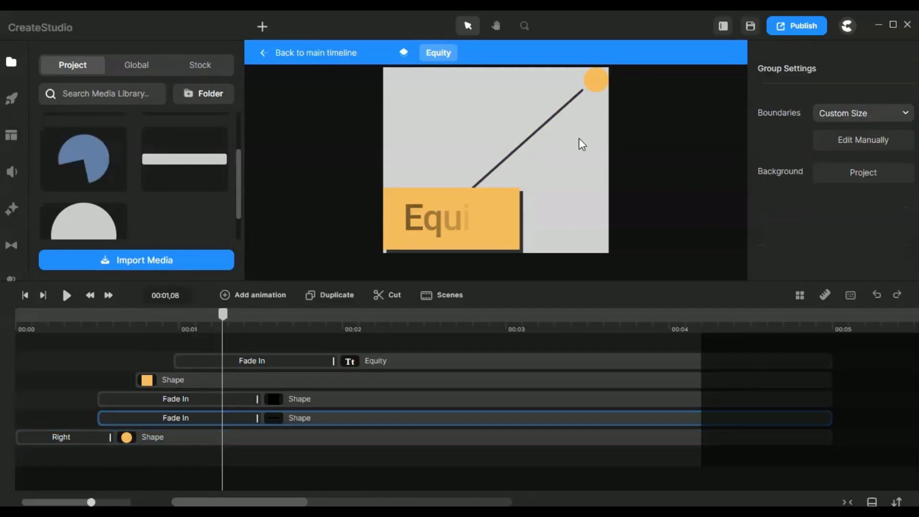
left_click(558, 112)
left_click(576, 136)
left_click(551, 115)
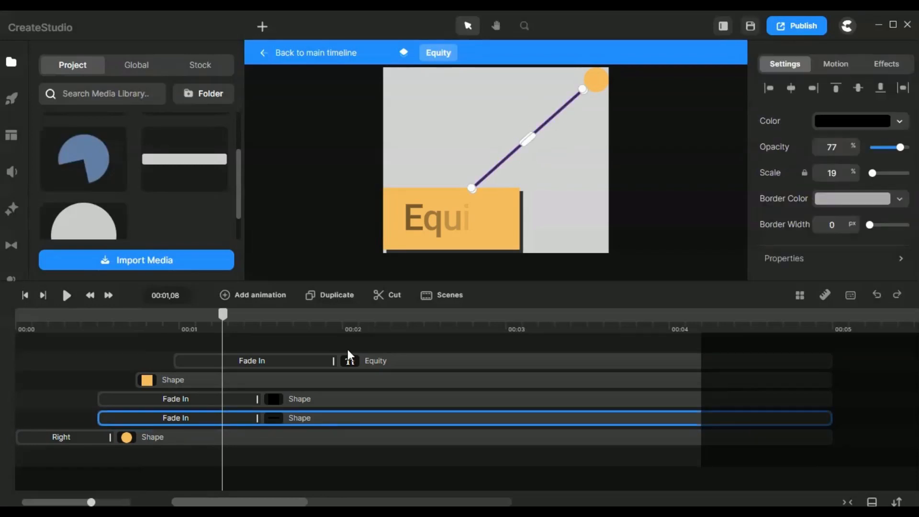
left_click(559, 125)
left_click(555, 112)
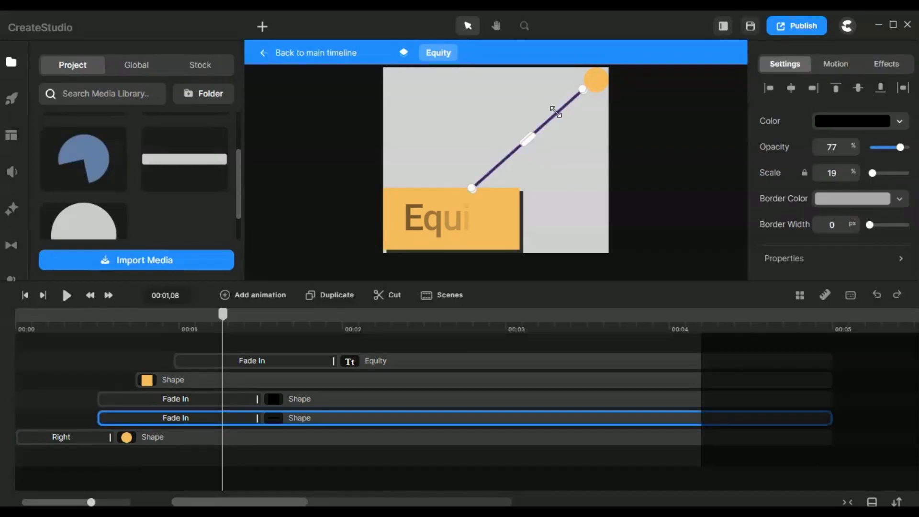
Examine the black shadow rectangle behind the Equity label at close range and refit the canvas.
left_click(337, 395)
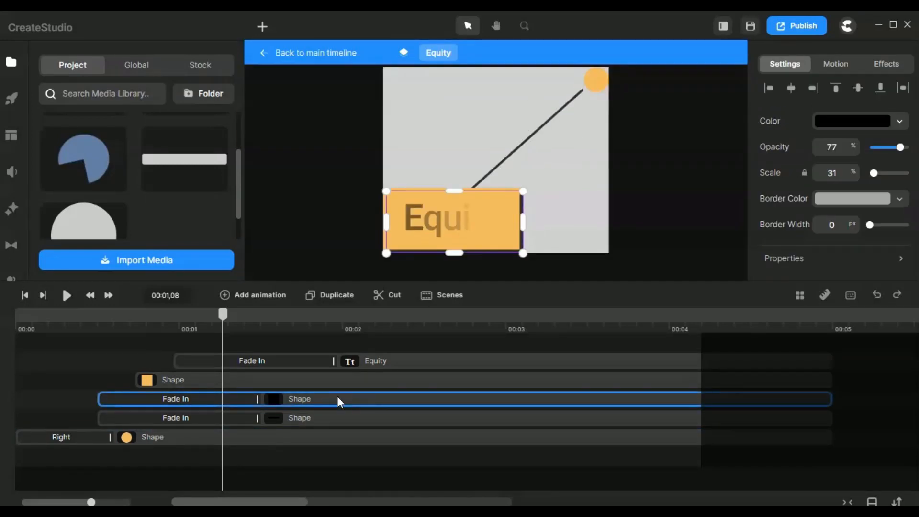
scroll(524, 232, "up", 5)
left_click(520, 221)
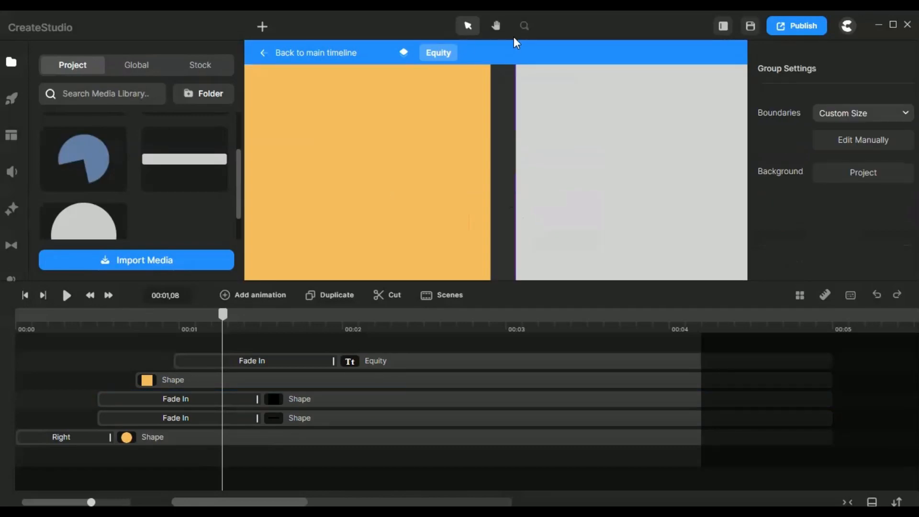
left_click(525, 25)
left_click(550, 149)
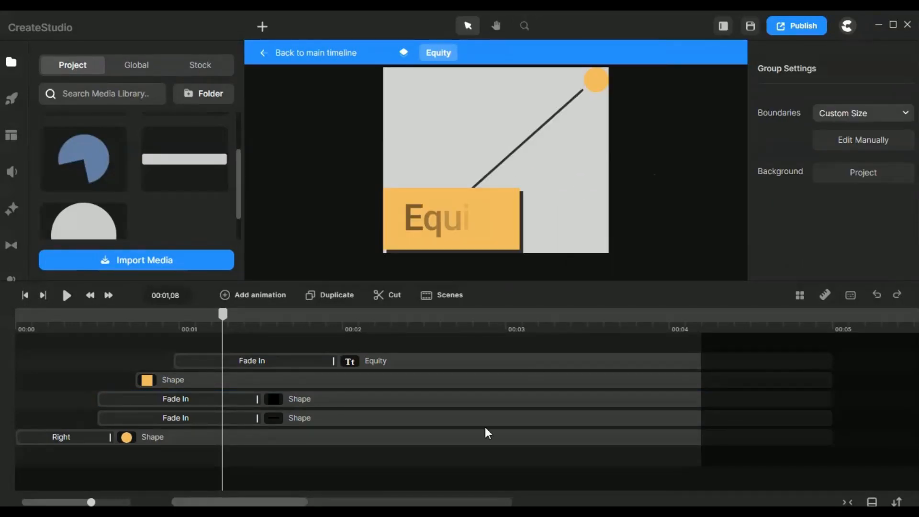
Inspect the orange label rectangle and scrub through the Equity text layer's Fade In animation.
left_click(288, 381)
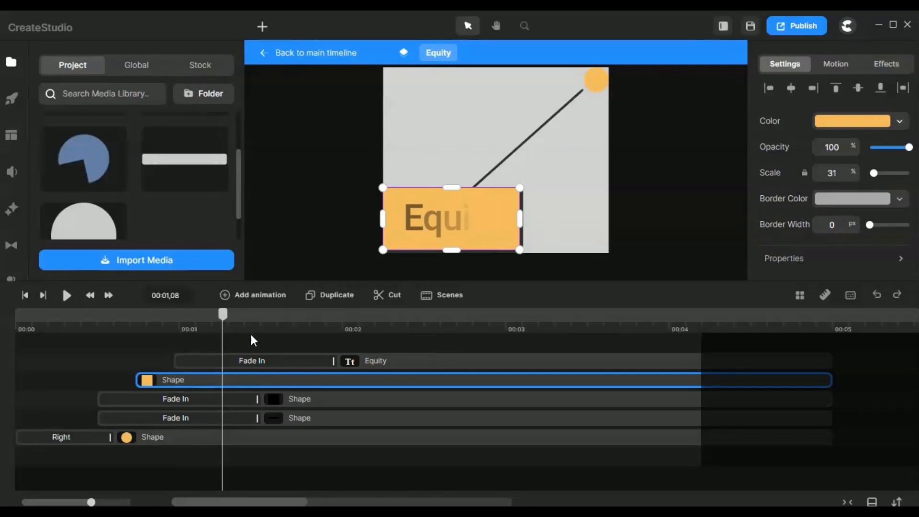
left_click_drag(223, 326, 445, 395)
left_click(425, 362)
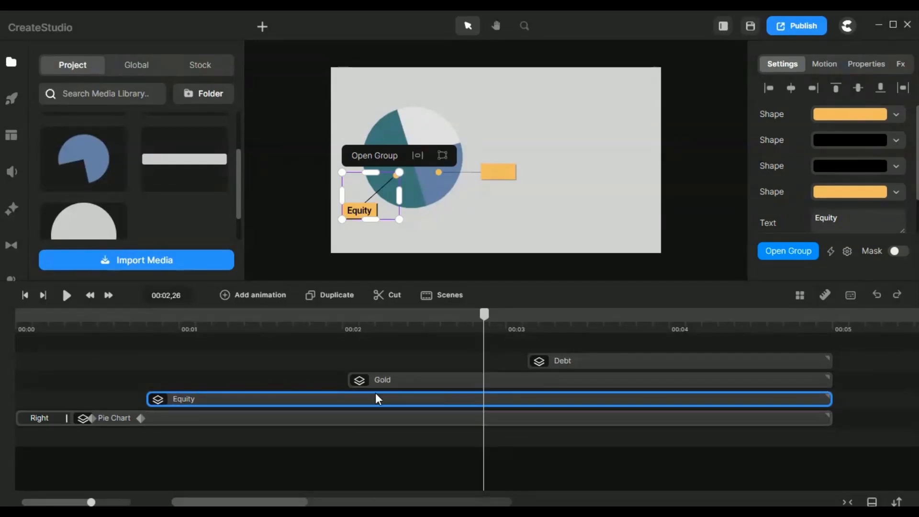
Examine the Gold and Debt callout groups on the main timeline and play the full animation from the start.
left_click(483, 371)
left_click(528, 379)
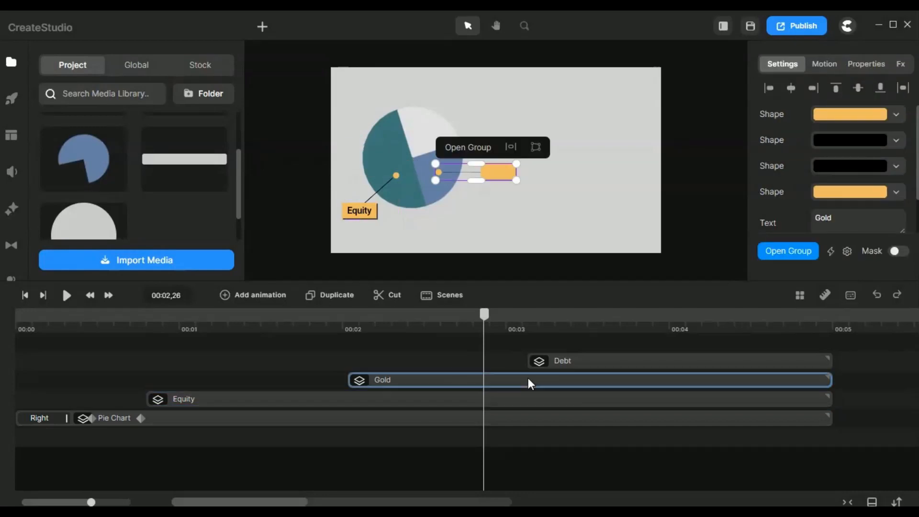
left_click(590, 365)
key("ctrl+z")
key("ctrl+z")
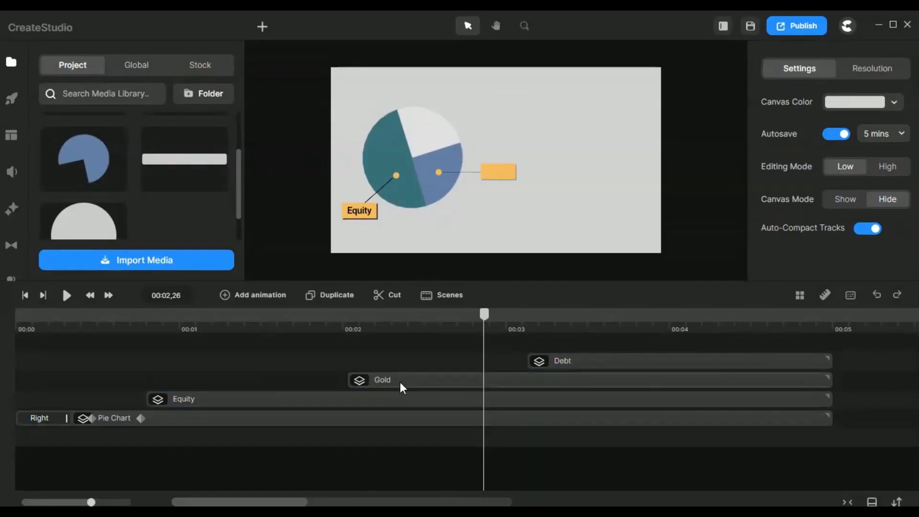
left_click(25, 295)
left_click(67, 295)
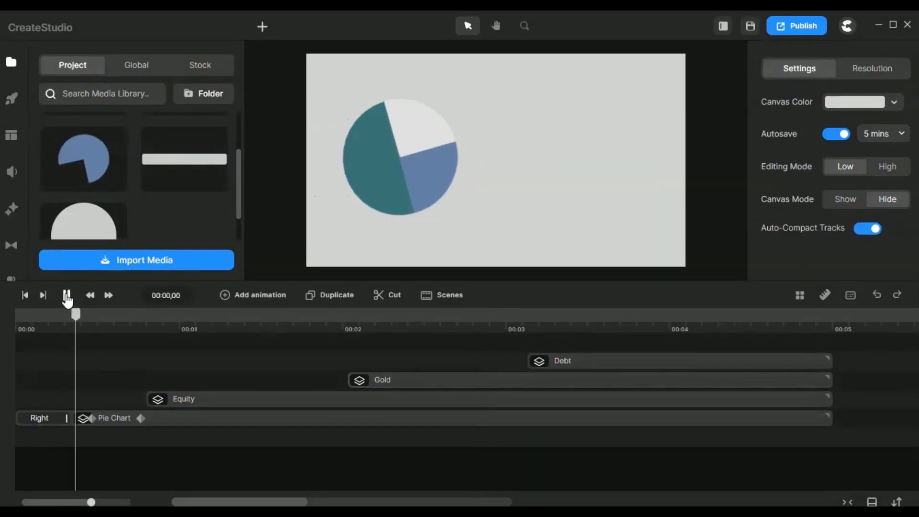